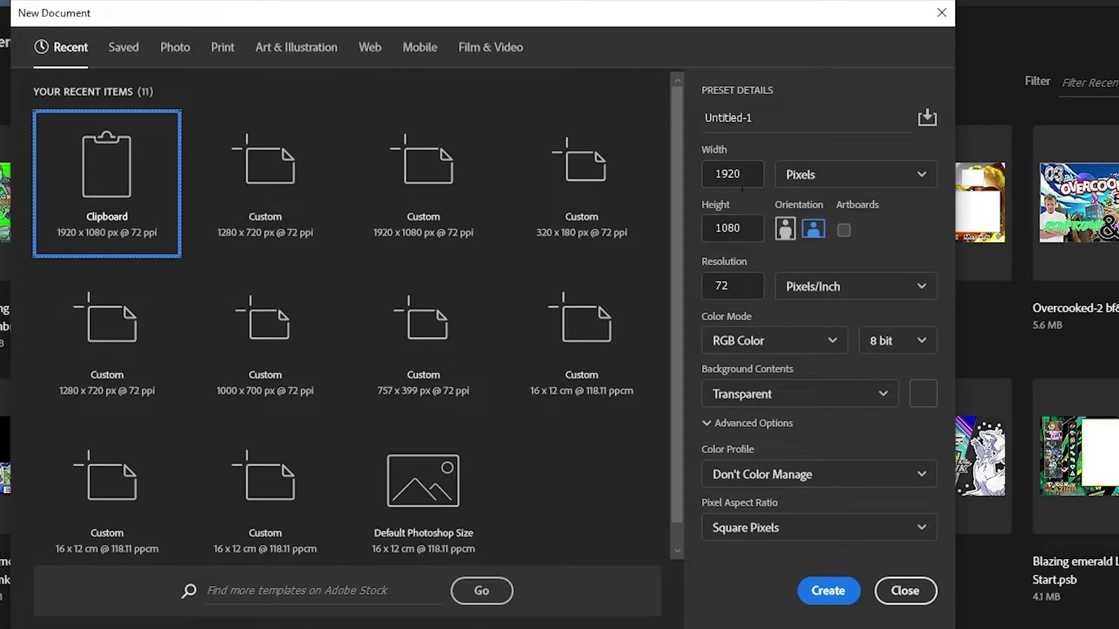
# Step: Replace the default name of the new document with Tutorial
pyautogui.click(787, 121)
pyautogui.press('BackSpace')
pyautogui.press('BackSpace')
pyautogui.press('BackSpace')
pyautogui.press('BackSpace')
pyautogui.press('BackSpace')
pyautogui.press('BackSpace')
pyautogui.press('BackSpace')
pyautogui.press('BackSpace')
pyautogui.press('BackSpace')
pyautogui.write('Tutorial')
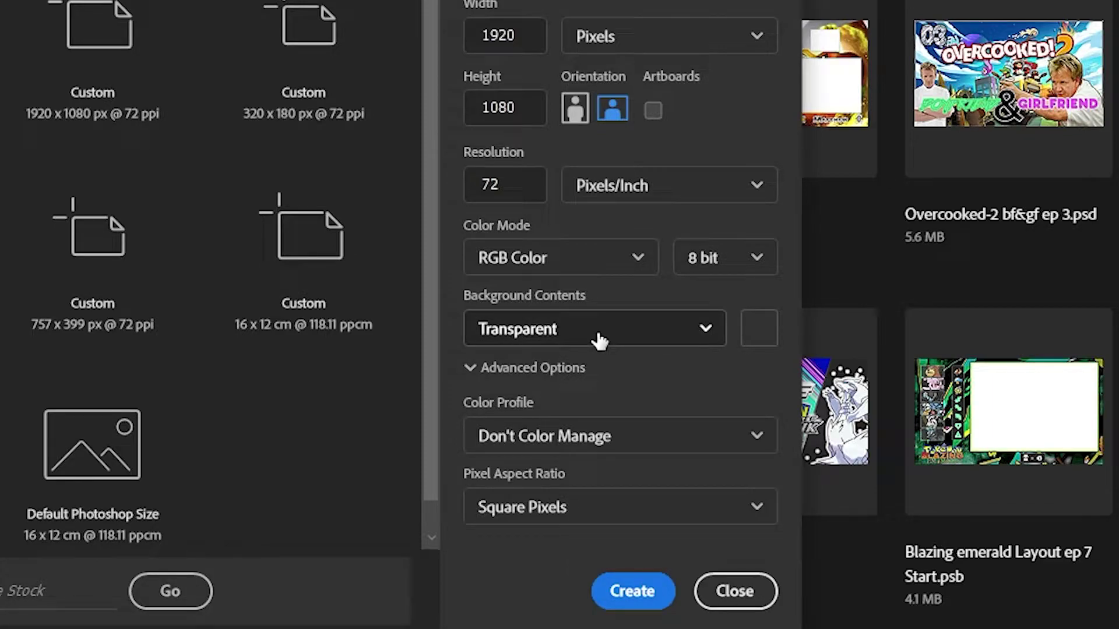
# Step: Keep the background contents transparent and create the 1920 x 1080 px document at 72 pixels/inch
pyautogui.click(595, 328)
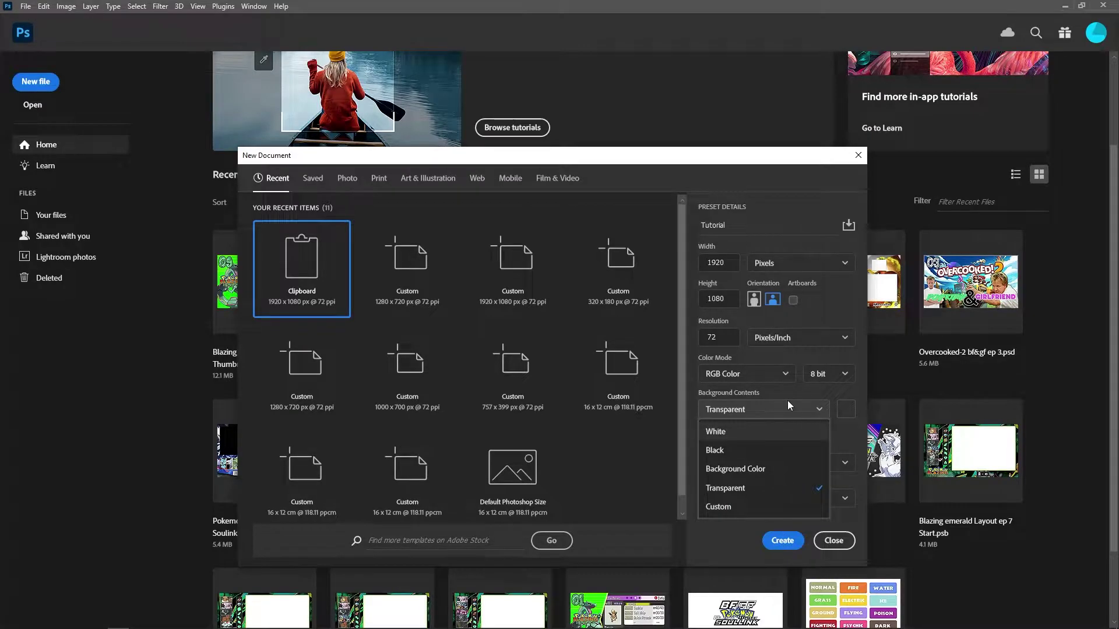
pyautogui.click(788, 402)
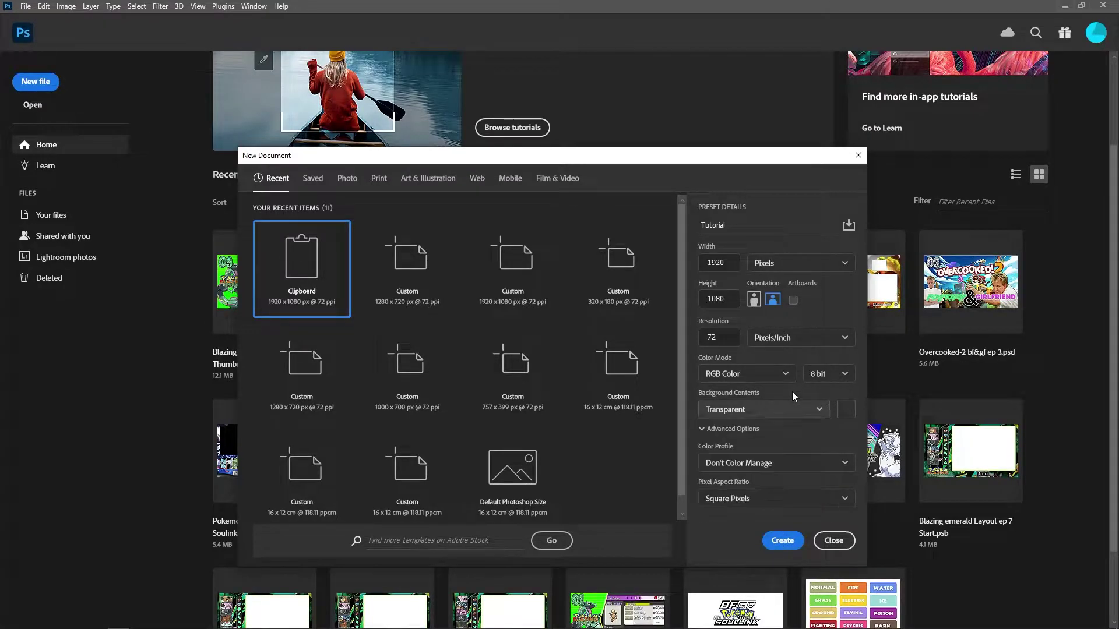
pyautogui.click(783, 541)
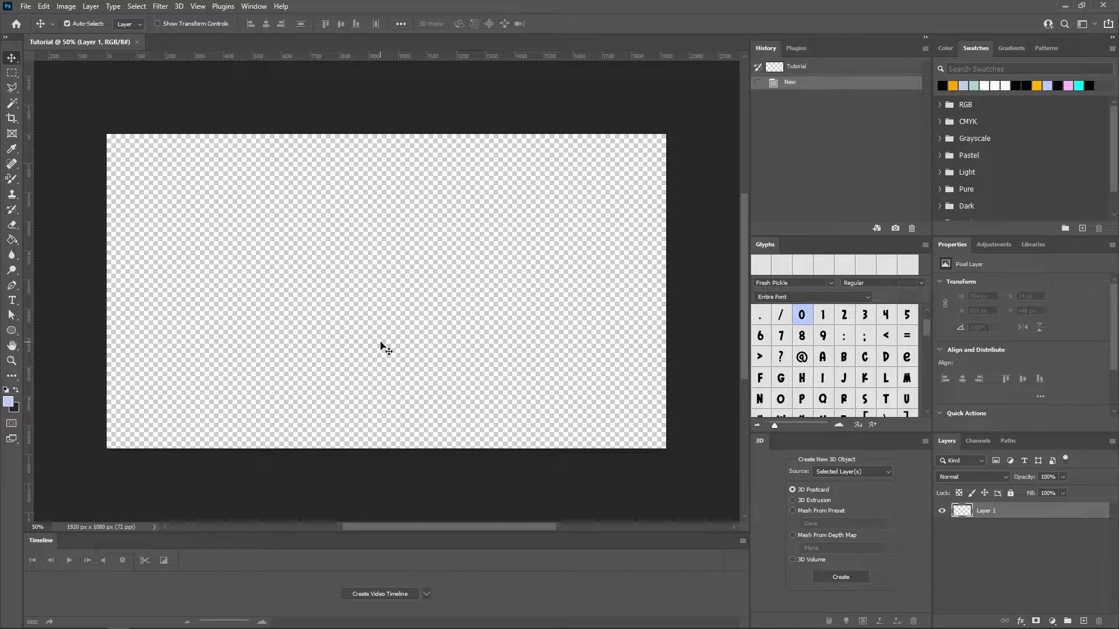
# Step: Switch to File Explorer, open the Tutorial folder inside Photoshop thumbnails, and delete the Tutorial Layout image
pyautogui.moveTo(98, 622)
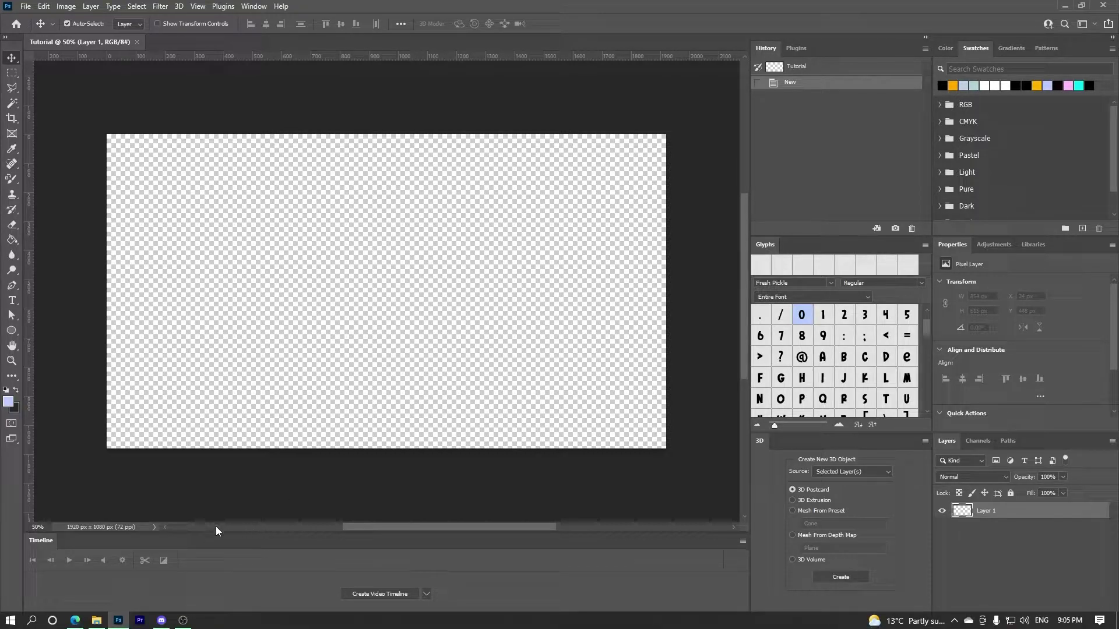
pyautogui.rightClick(97, 619)
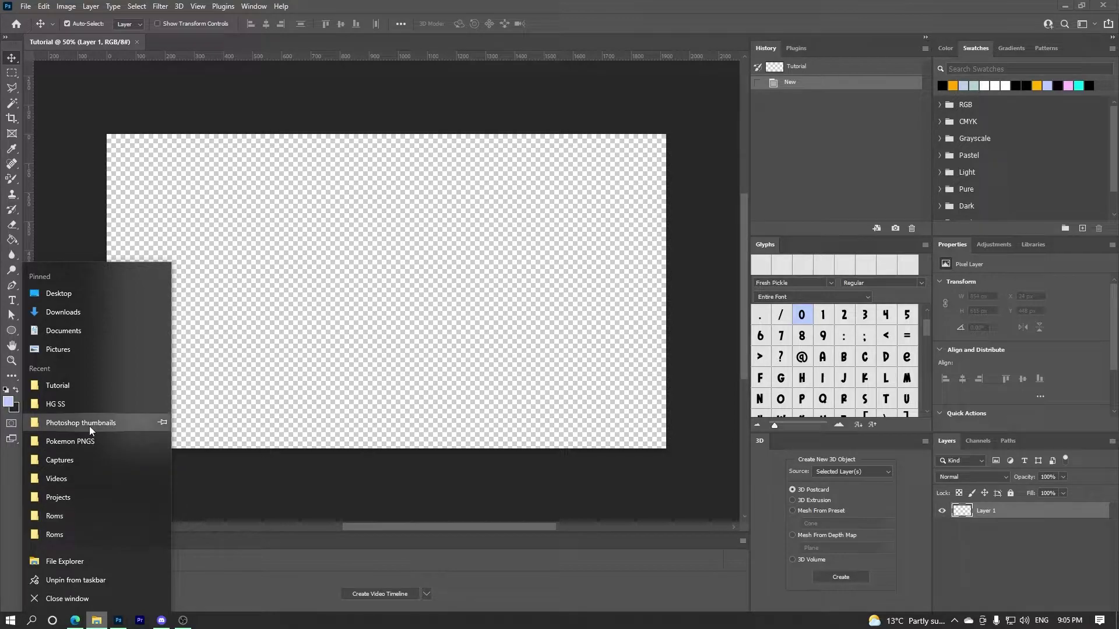
pyautogui.click(89, 431)
pyautogui.doubleClick(456, 289)
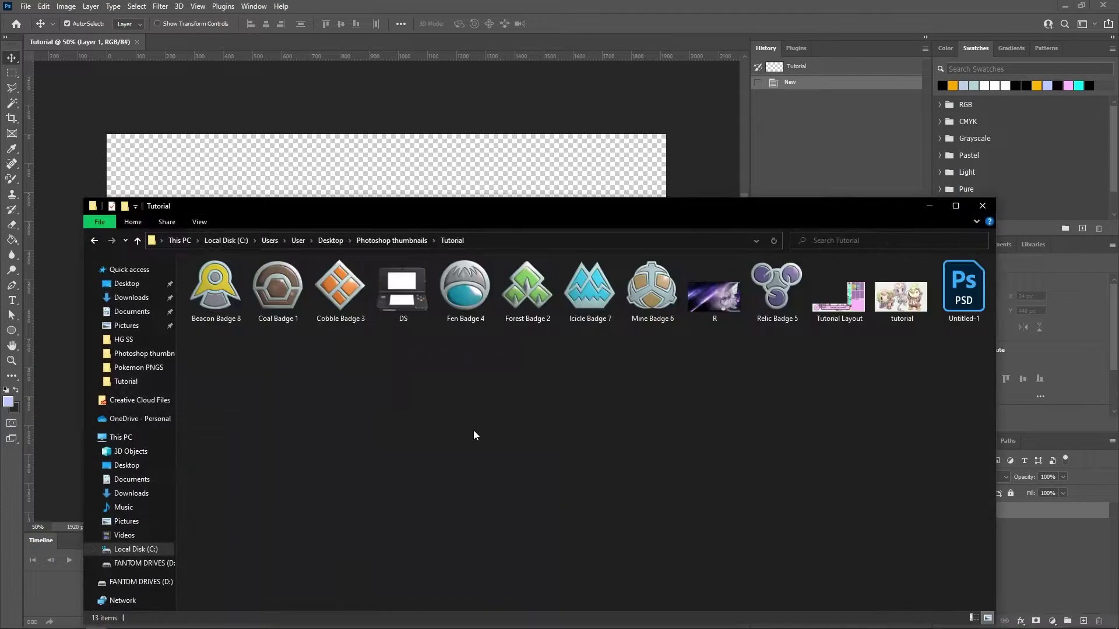
pyautogui.click(857, 301)
pyautogui.press('Delete')
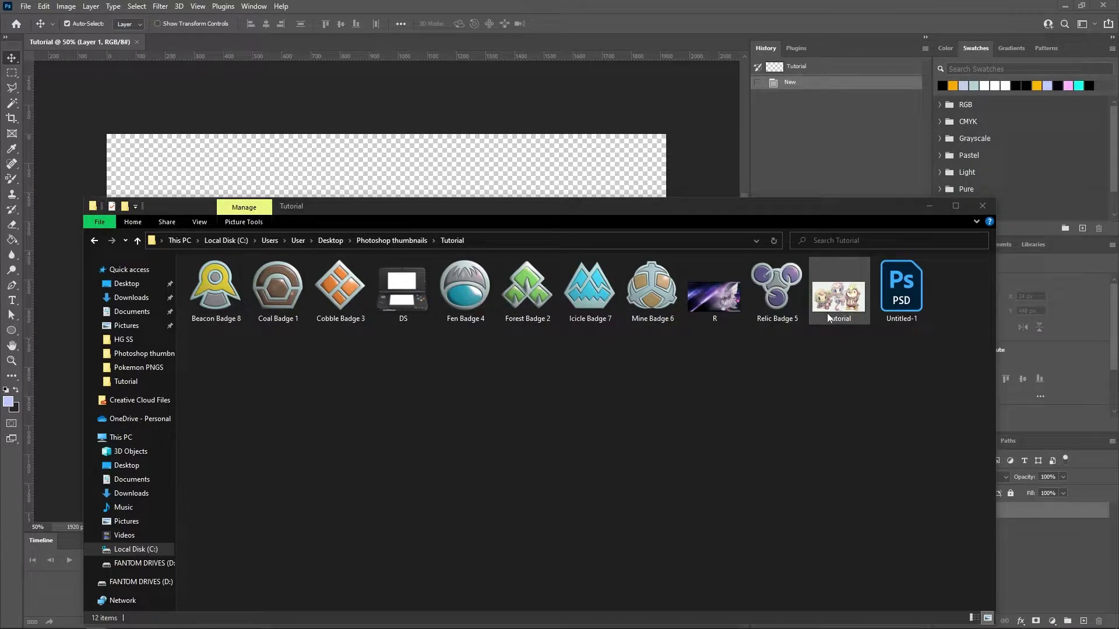
# Step: Place the tutorial image from the folder into the Photoshop document as the full-canvas background and commit the placement
pyautogui.moveTo(839, 302); pyautogui.dragTo(525, 172)
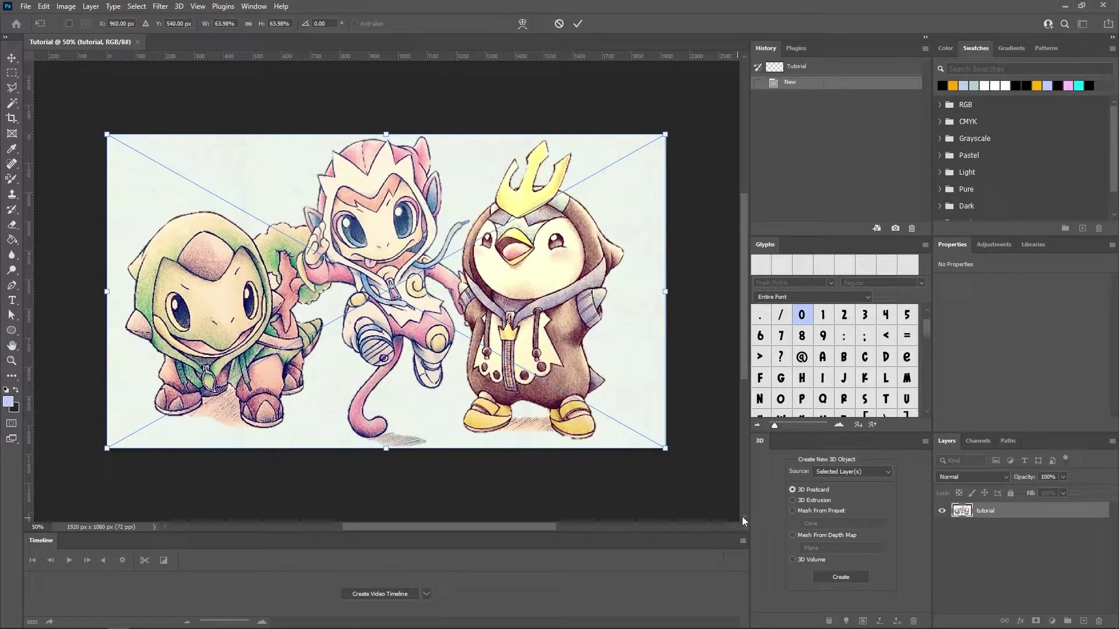
pyautogui.moveTo(542, 528); pyautogui.dragTo(541, 528)
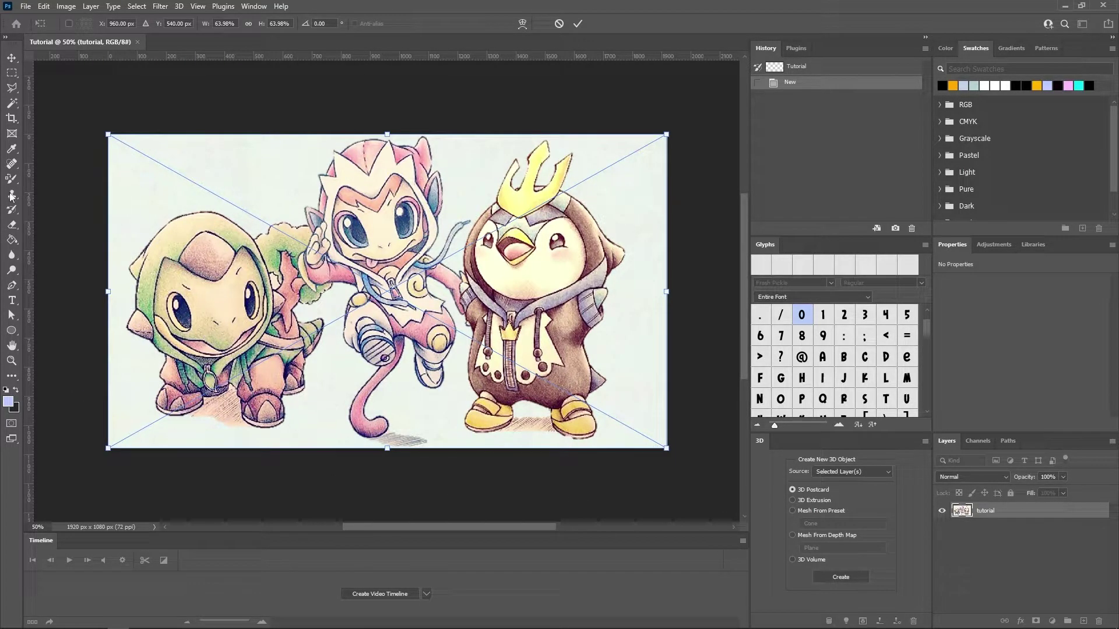
pyautogui.click(12, 58)
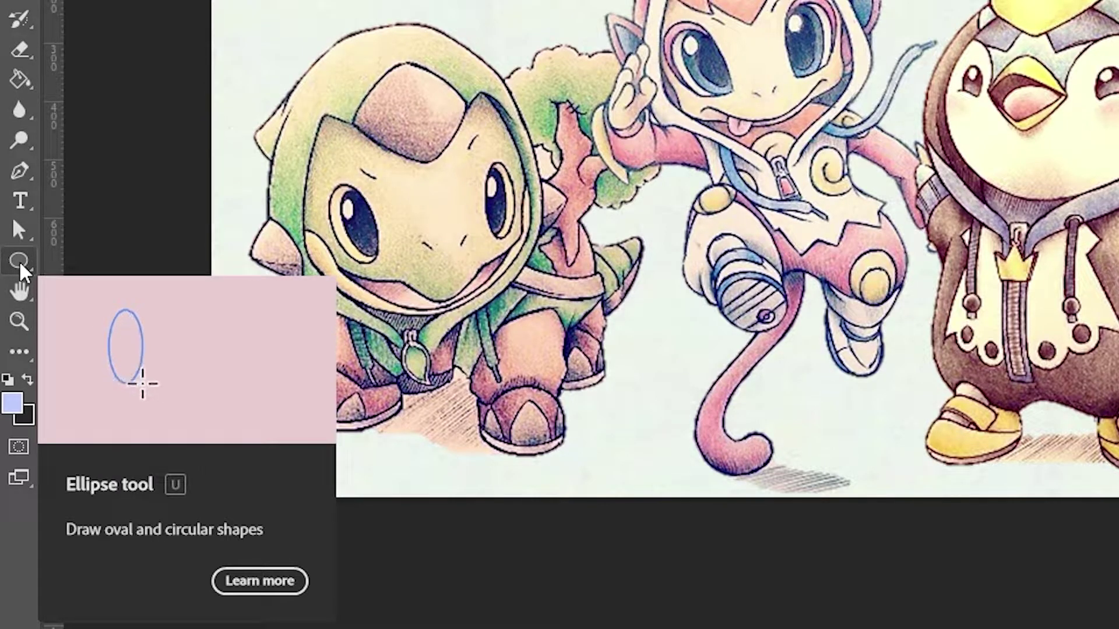
# Step: Draw a purple square of about 800 x 800 px with the Rectangle tool, starting near the canvas's upper-left corner
pyautogui.rightClick(21, 269)
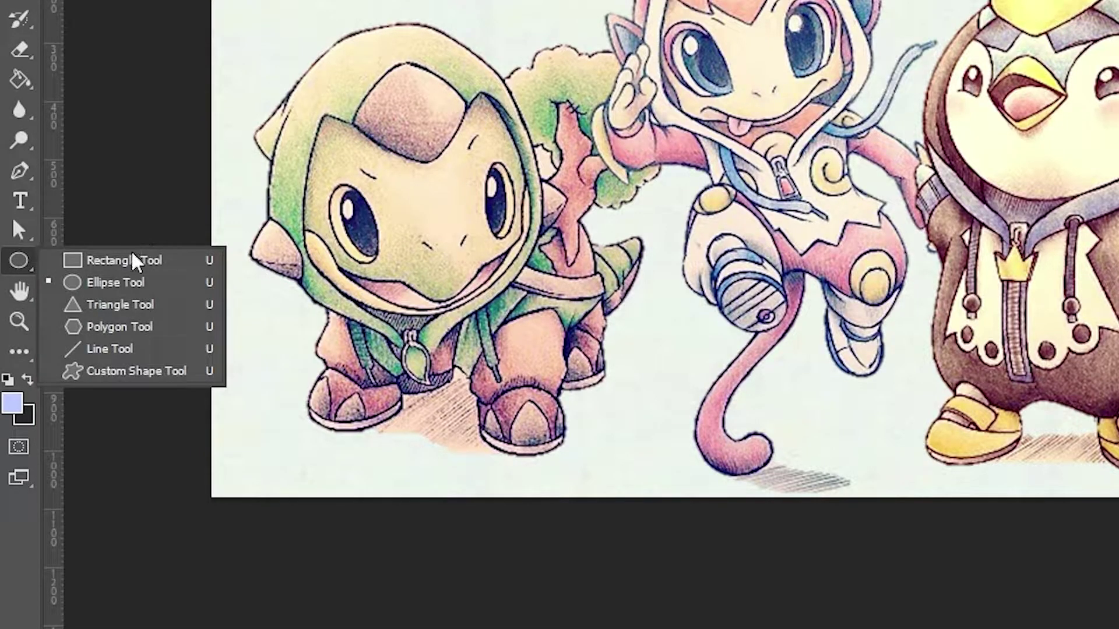
pyautogui.click(119, 266)
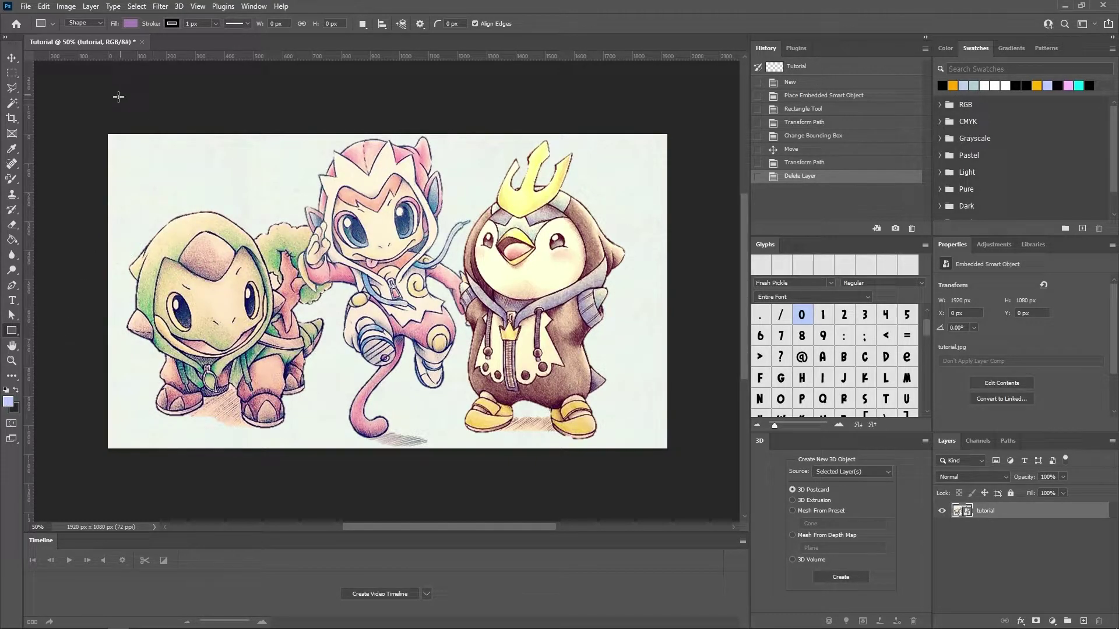
pyautogui.moveTo(129, 146); pyautogui.dragTo(417, 373)
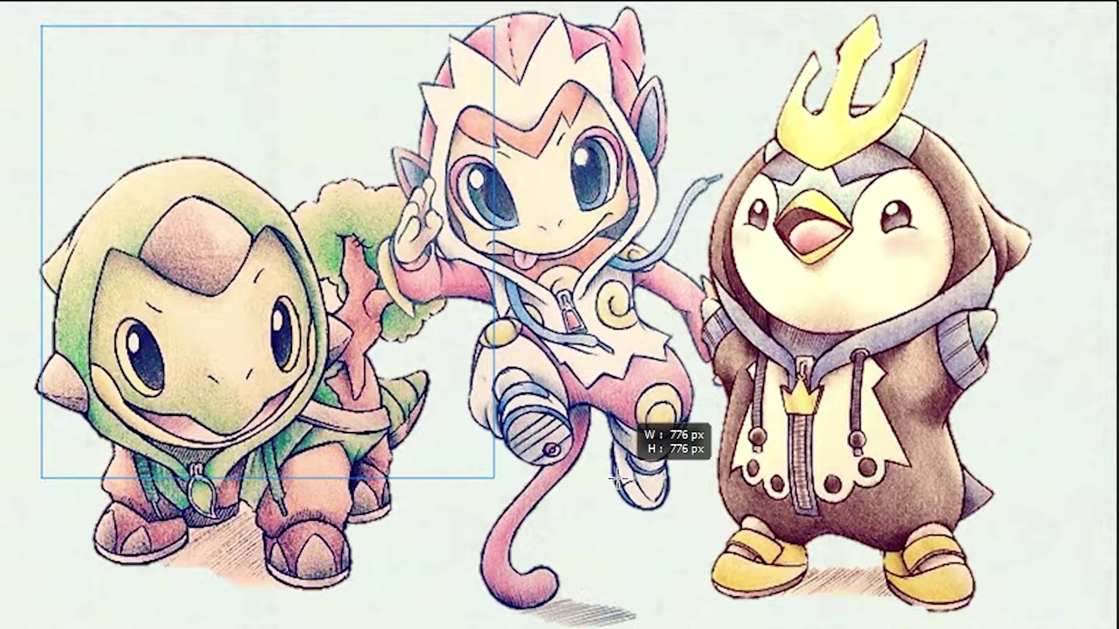
pyautogui.moveTo(618, 478); pyautogui.dragTo(673, 488)
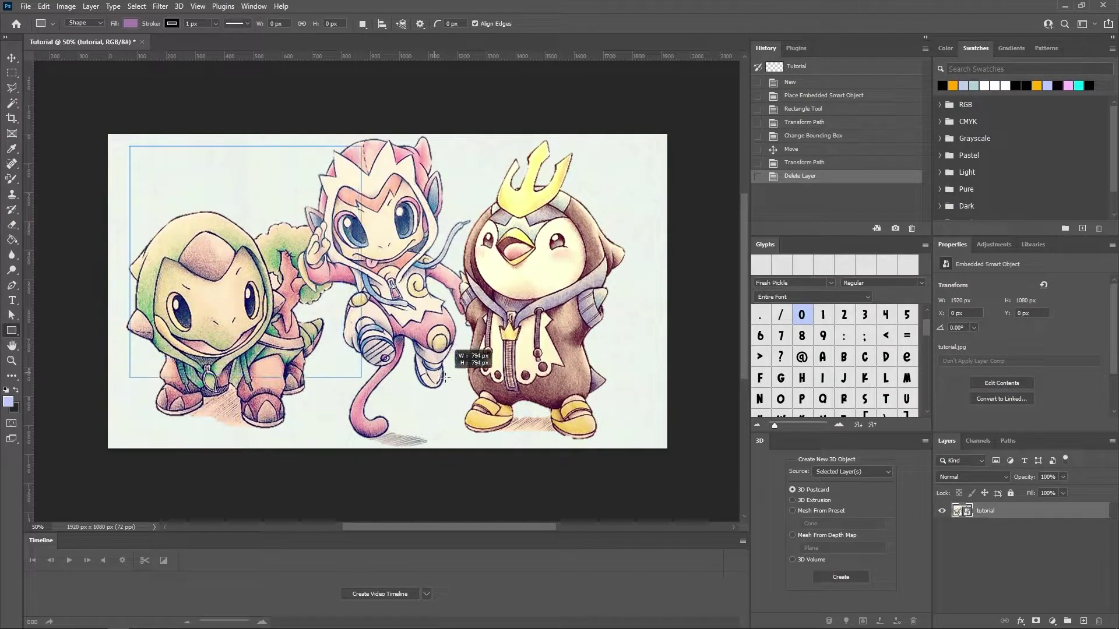
pyautogui.moveTo(445, 377); pyautogui.dragTo(448, 379)
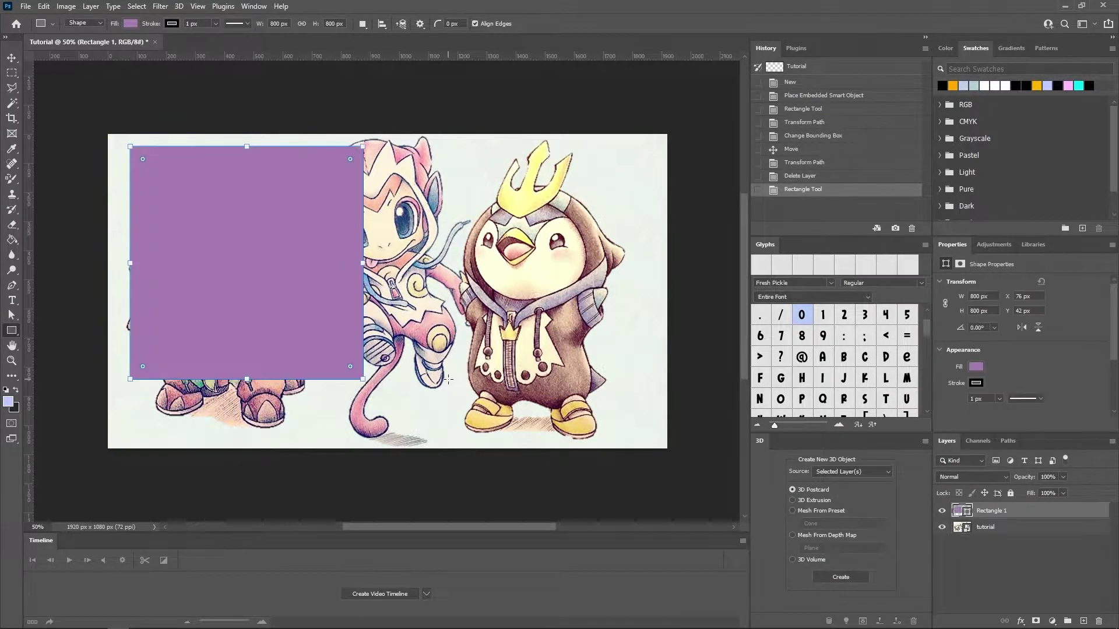
# Step: Set the purple rectangle's width to 1100 px and its height to 900 px
pyautogui.click(978, 298)
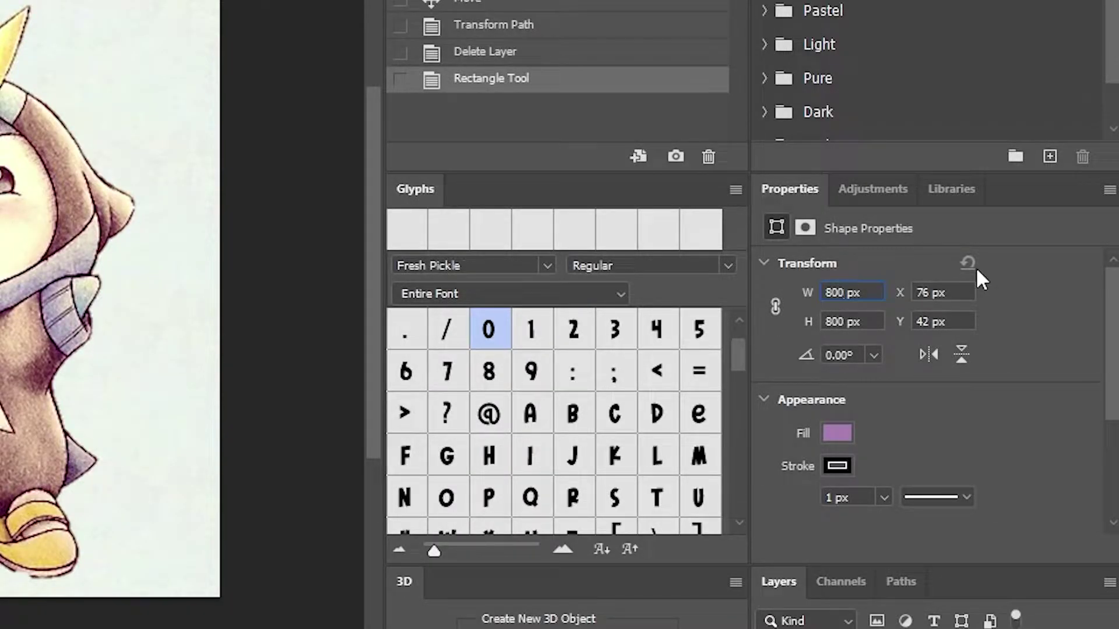
pyautogui.press('BackSpace')
pyautogui.press('BackSpace')
pyautogui.press('BackSpace')
pyautogui.write('1100')
pyautogui.press('Return')
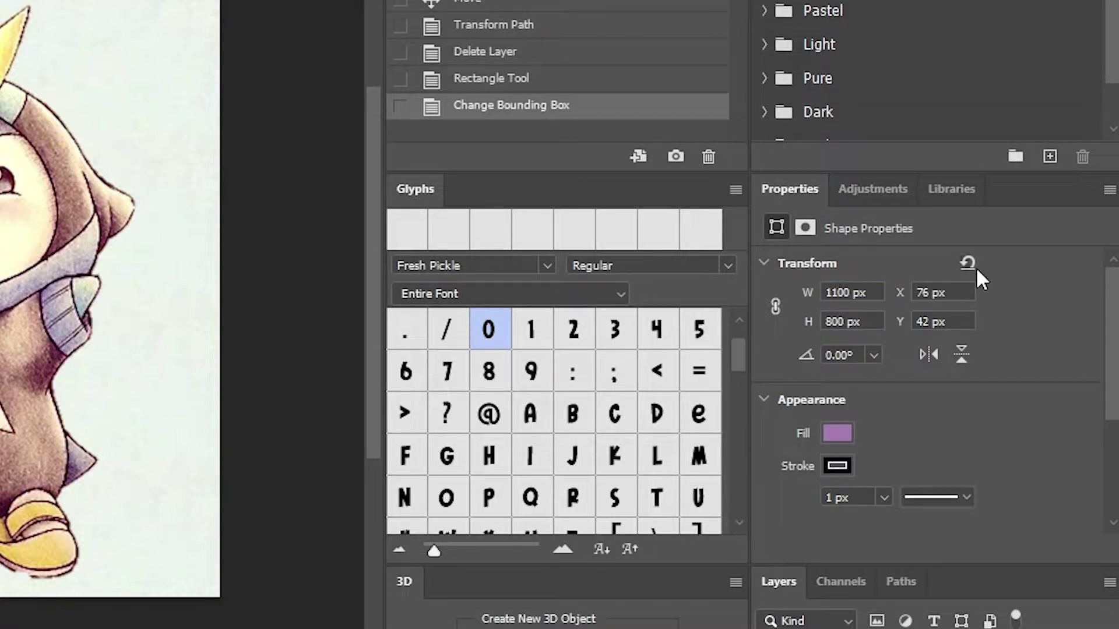
pyautogui.click(845, 322)
pyautogui.press('BackSpace')
pyautogui.press('BackSpace')
pyautogui.press('BackSpace')
pyautogui.write('900')
pyautogui.press('Return')
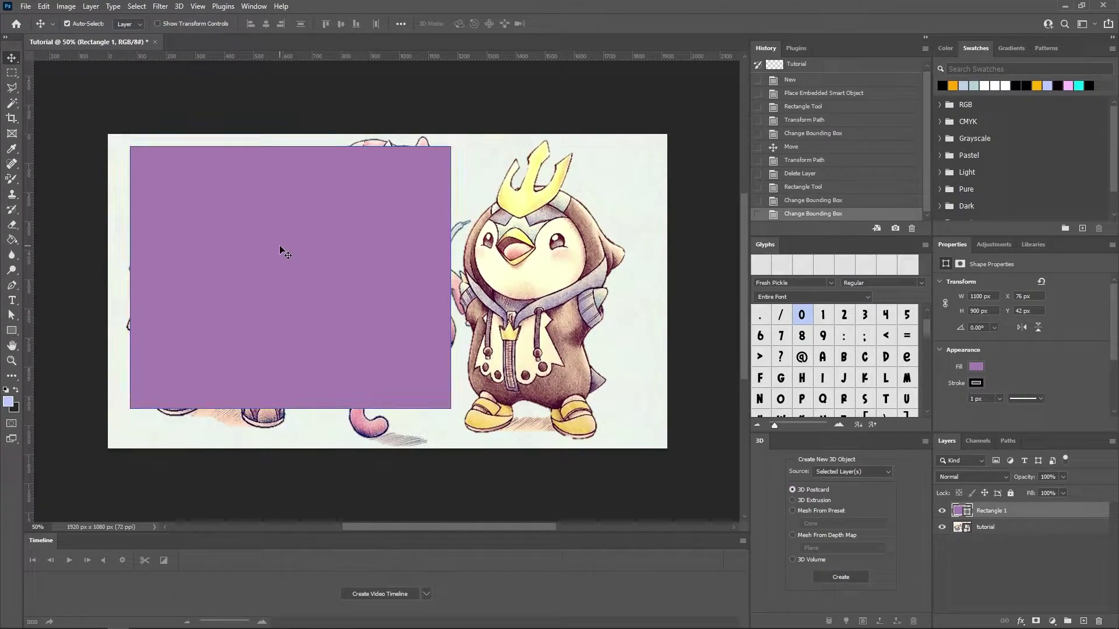
# Step: Move the purple rectangle closer to the canvas's left edge, to about X 40 px, keeping Y at 42 px
pyautogui.moveTo(280, 248); pyautogui.dragTo(269, 247)
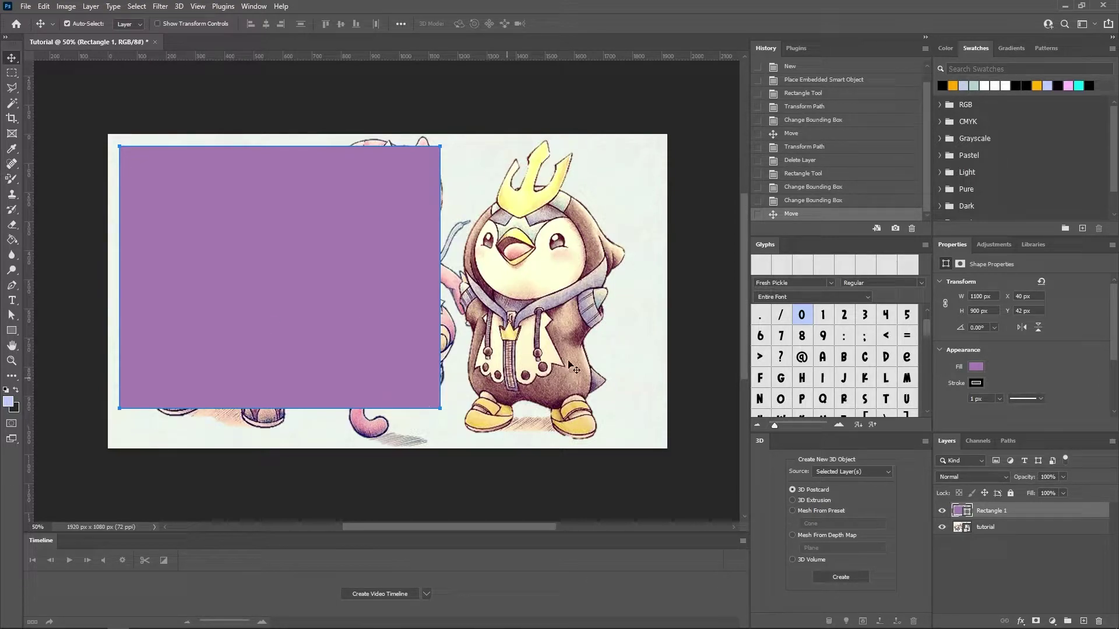
pyautogui.click(482, 111)
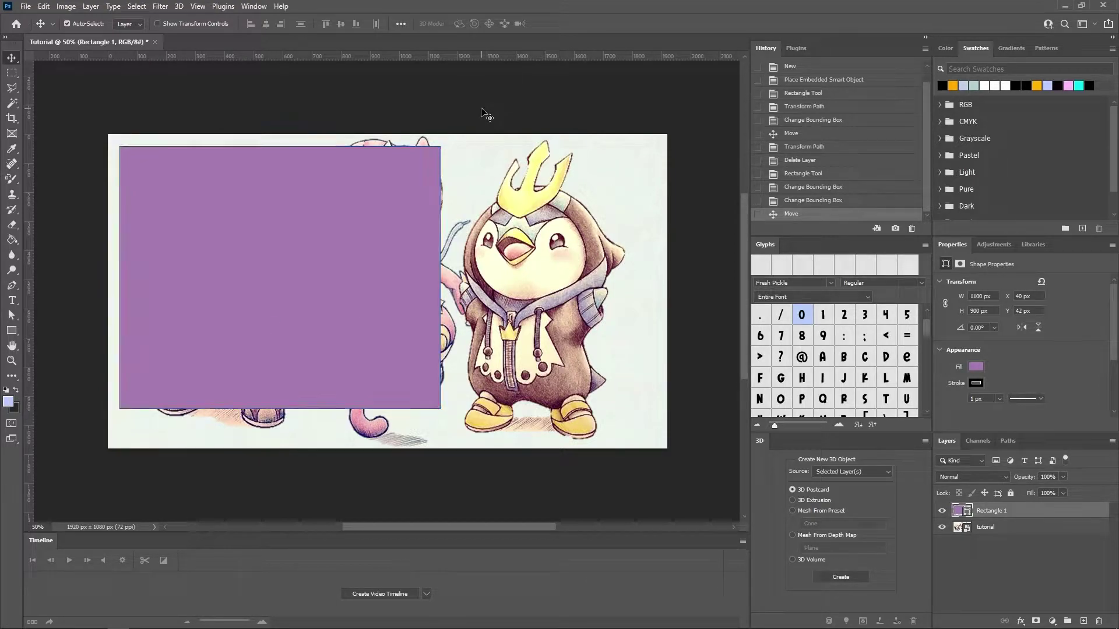
pyautogui.click(350, 185)
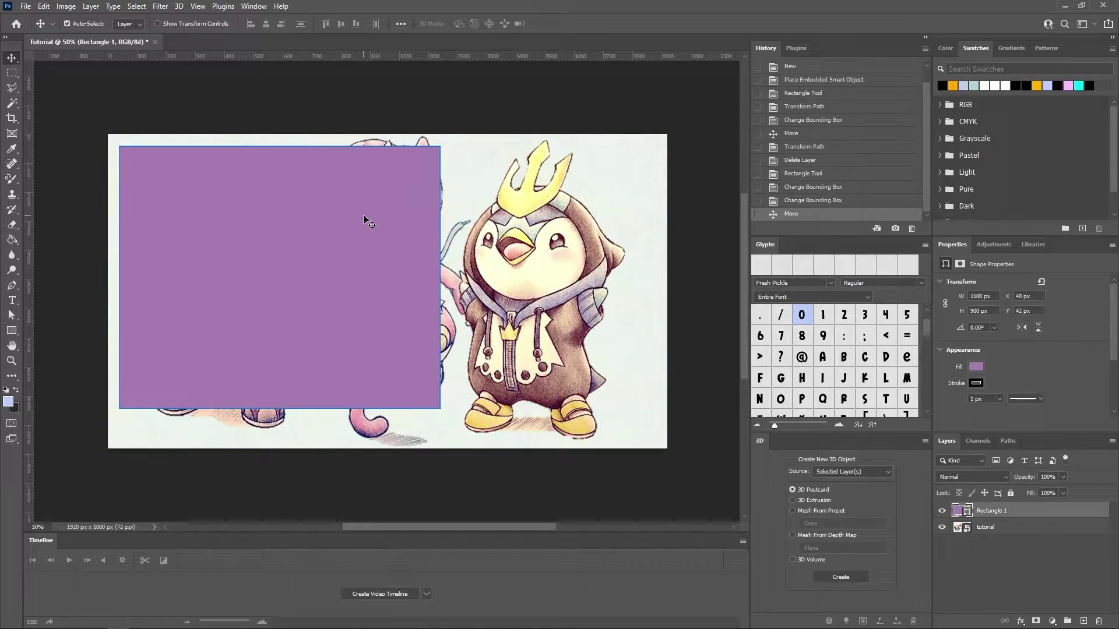